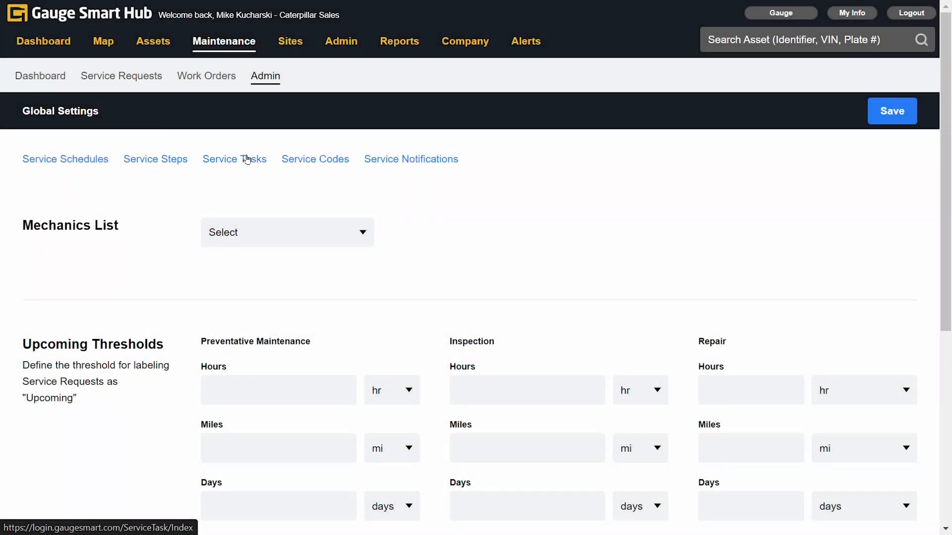
Add a service task named "Tires - Pressure" and save it
{"action": "left_click", "coordinate": [247, 160]}
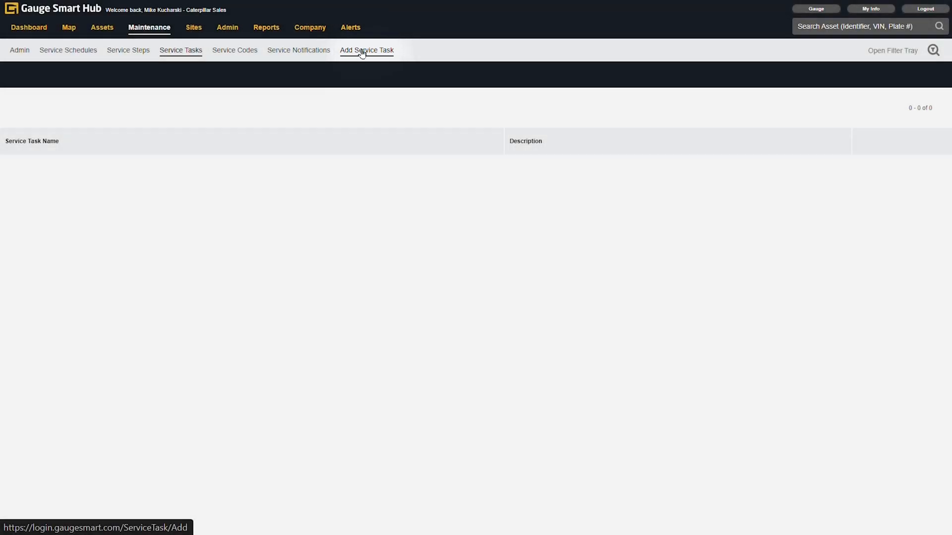
{"action": "left_click", "coordinate": [361, 52]}
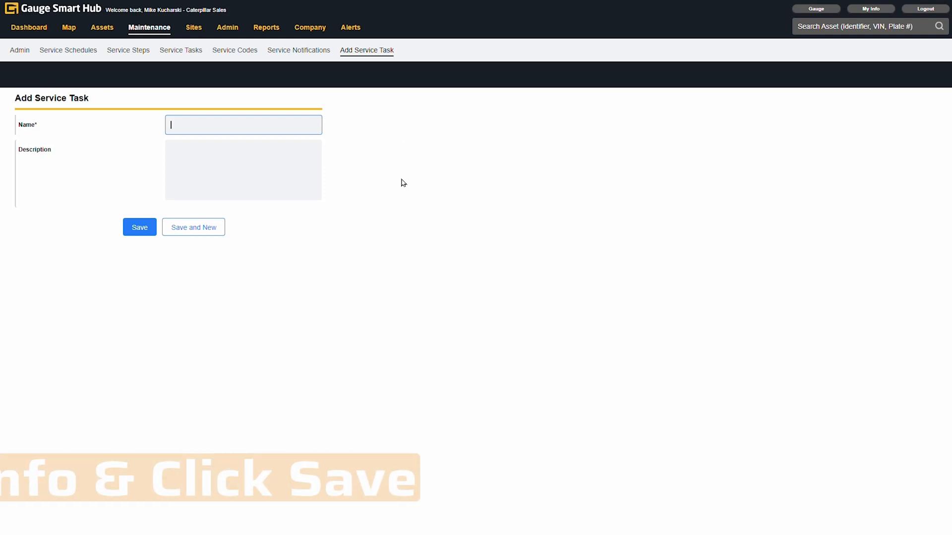
{"action": "type", "text": "Tires"}
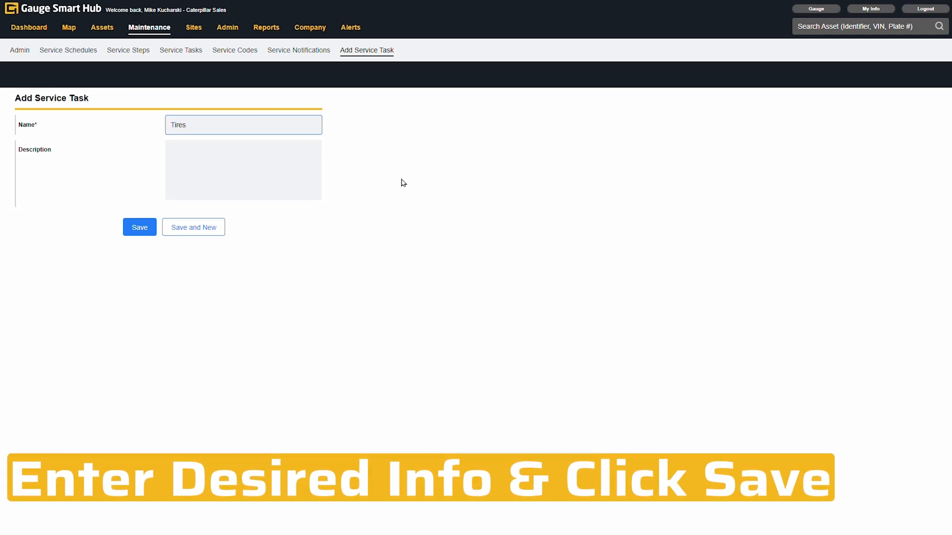
{"action": "type", "text": " -"}
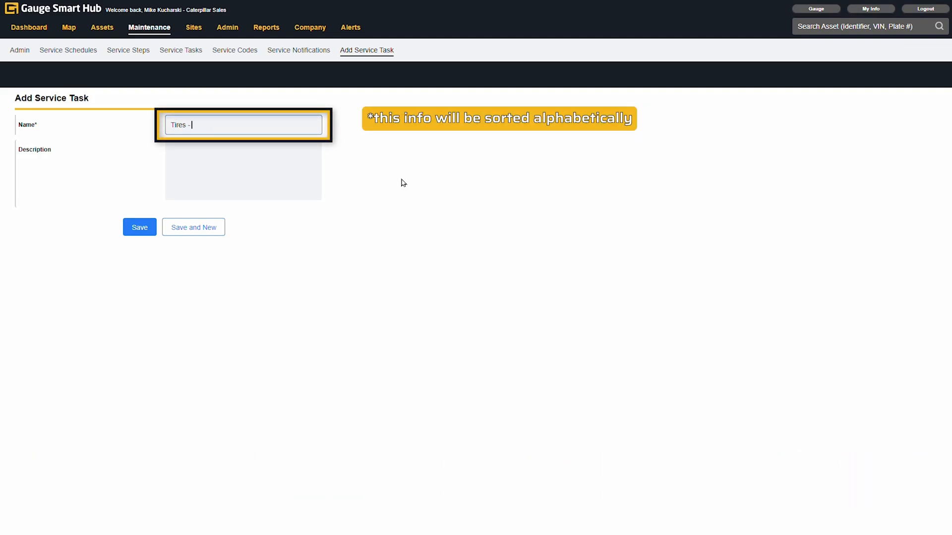
{"action": "type", "text": " Pressure"}
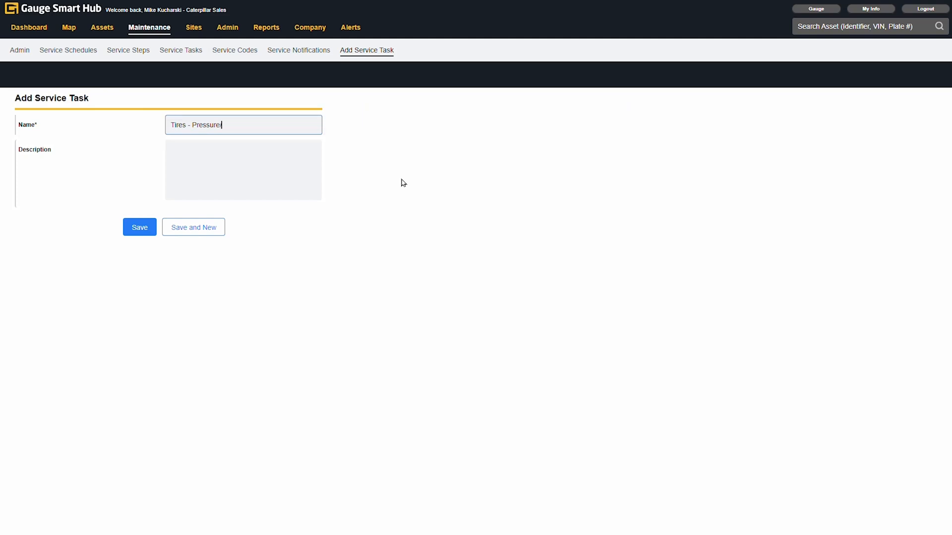
{"action": "type", "text": "/Air"}
{"action": "left_click", "coordinate": [139, 228]}
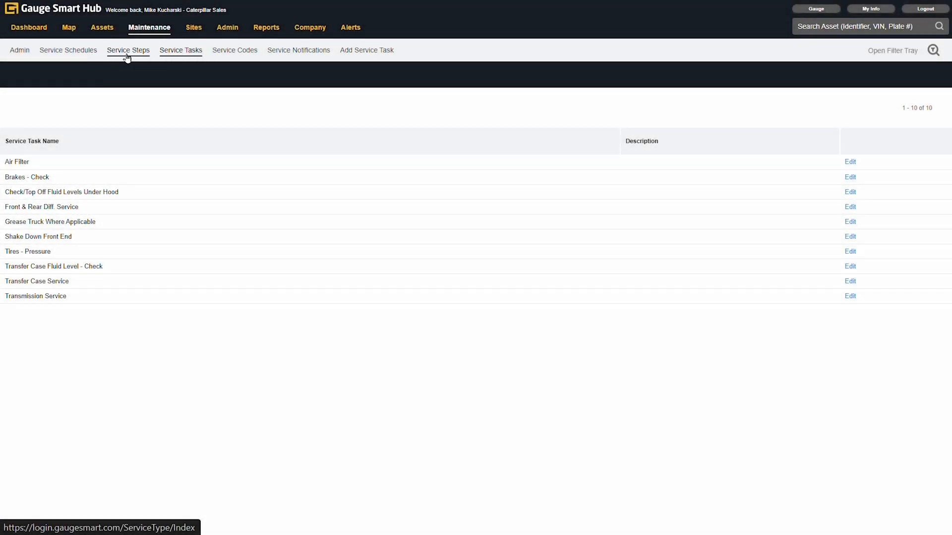
Start a new service step and name it "5,000 Mile PM"
{"action": "left_click", "coordinate": [127, 58]}
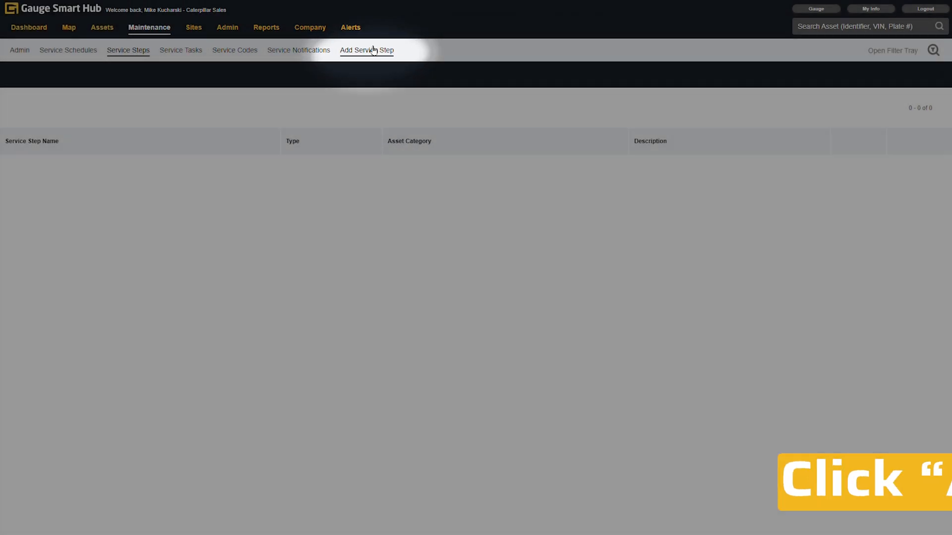
{"action": "left_click", "coordinate": [374, 50]}
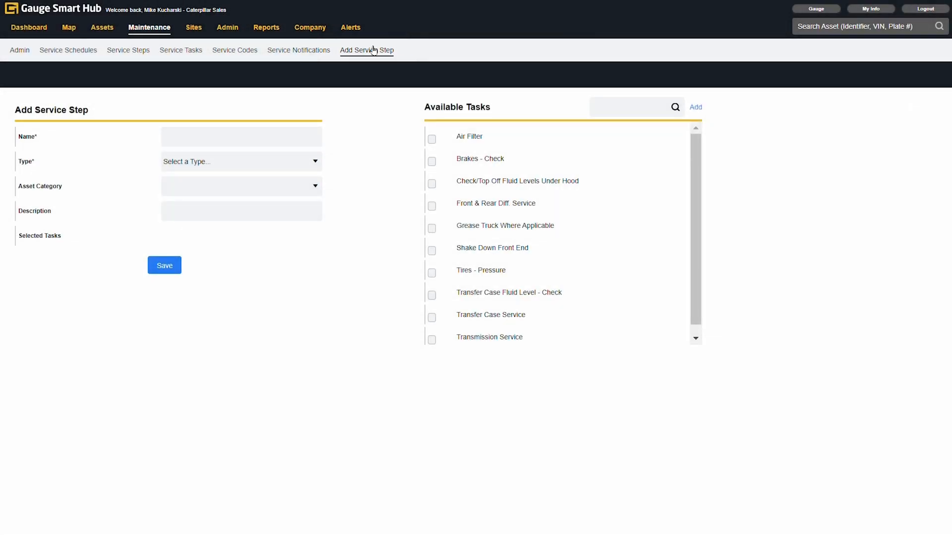
{"action": "left_click", "coordinate": [302, 135]}
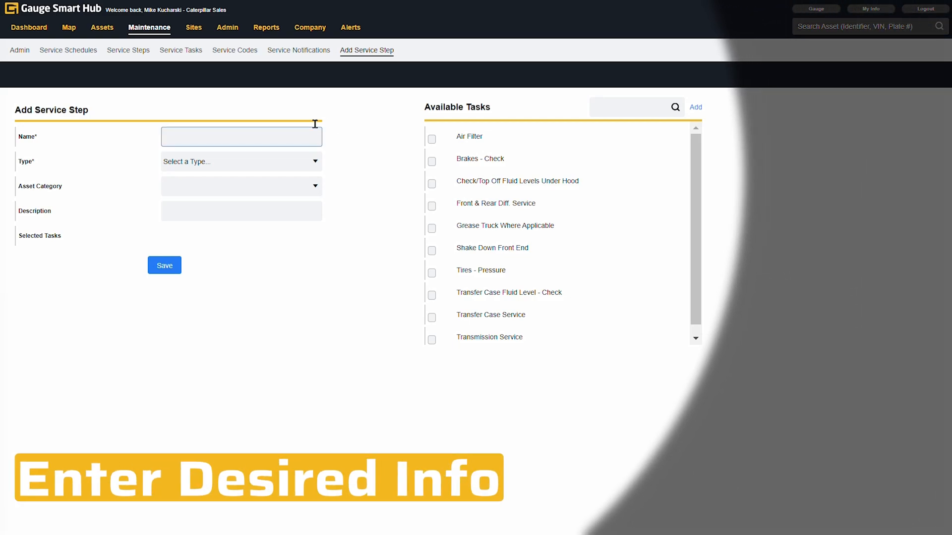
{"action": "type", "text": "5"}
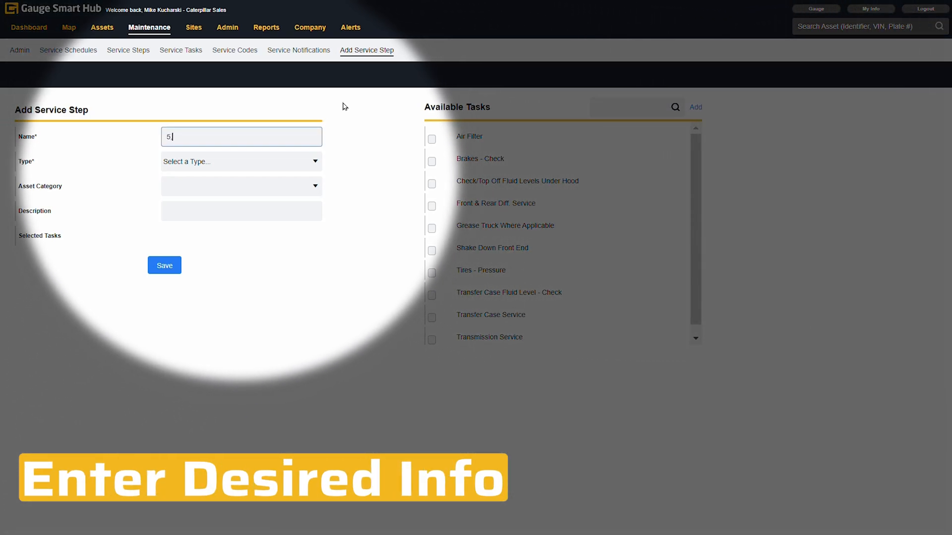
{"action": "type", "text": ".000"}
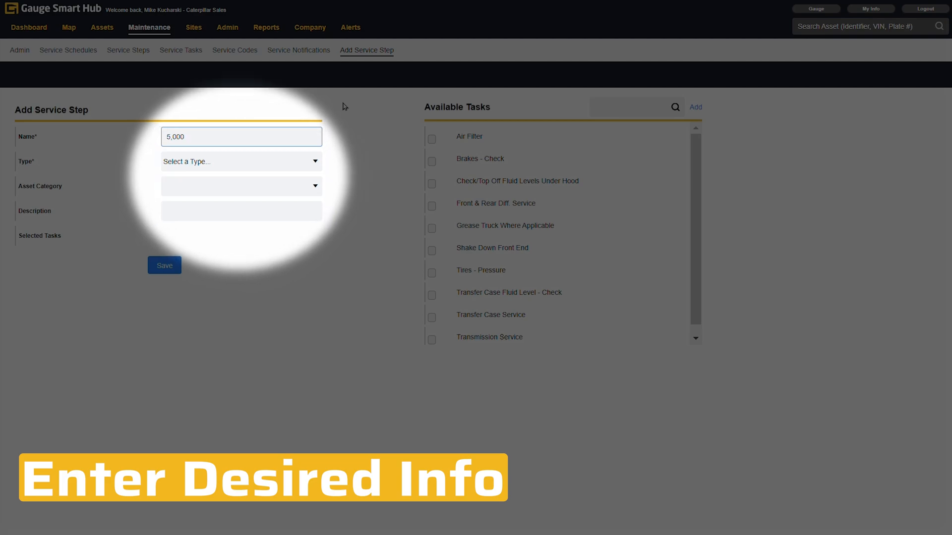
{"action": "type", "text": " Mi"}
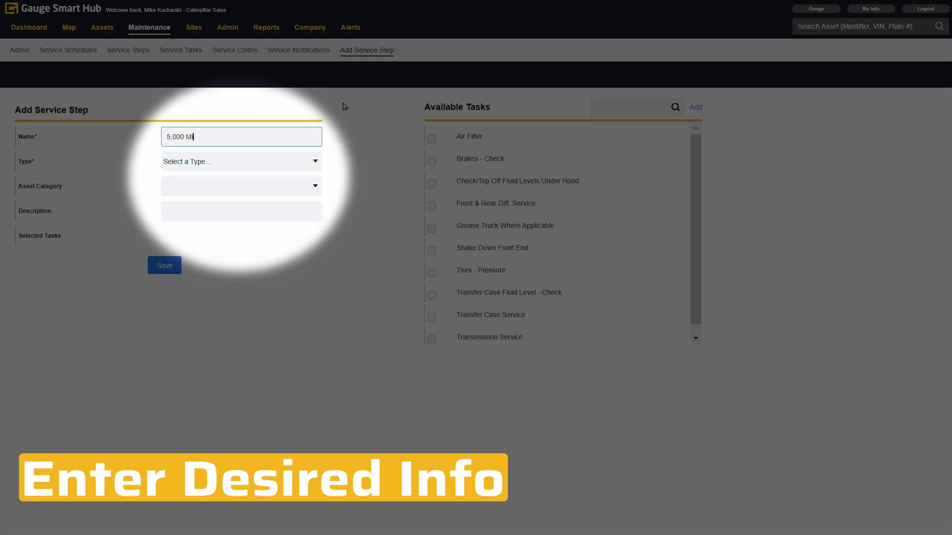
{"action": "type", "text": "le PM"}
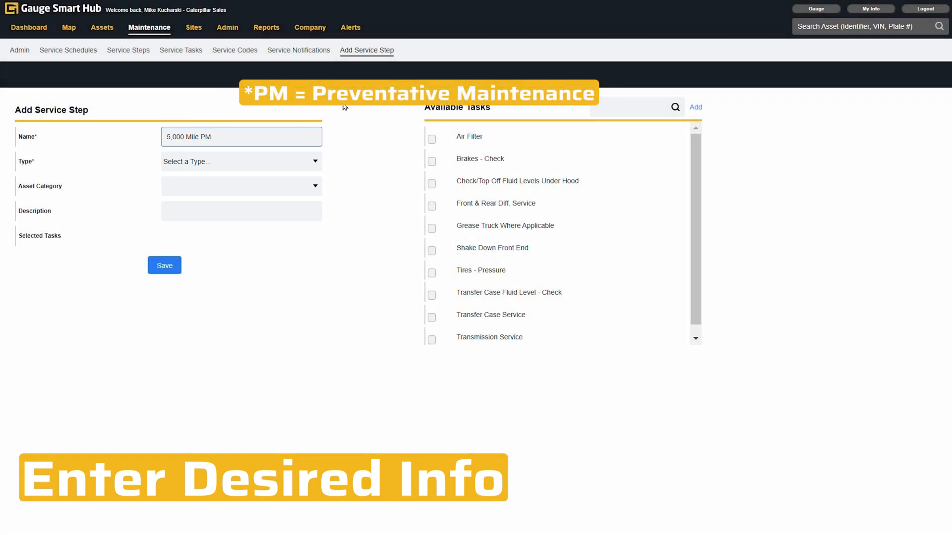
Set the service step's type to Preventative Maintenance and its asset category to Truck - Pickup
{"action": "left_click", "coordinate": [312, 164]}
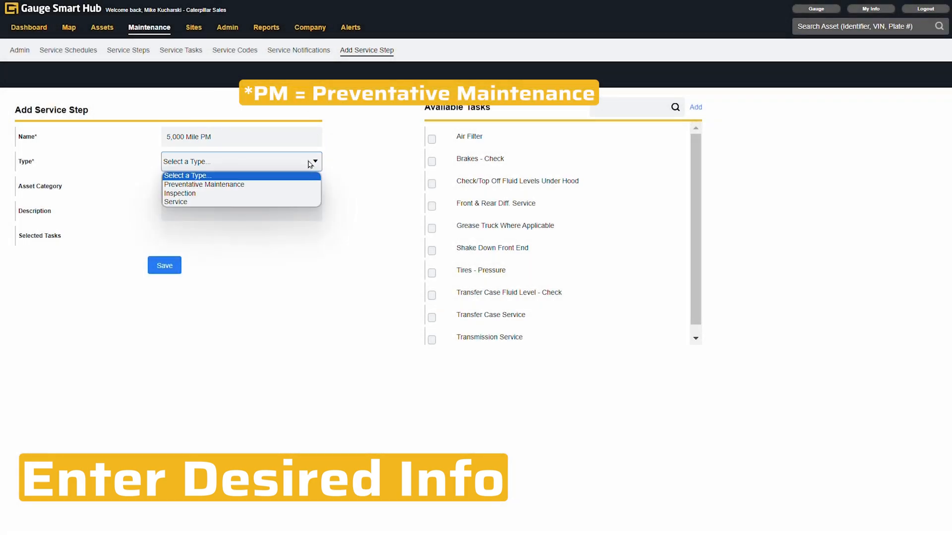
{"action": "left_click", "coordinate": [313, 190]}
{"action": "left_click", "coordinate": [313, 191]}
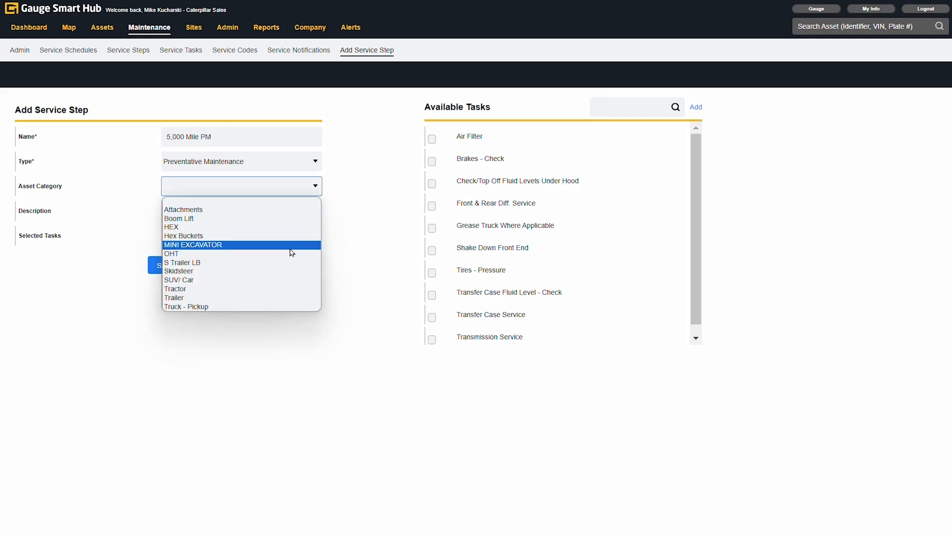
{"action": "left_click", "coordinate": [283, 307]}
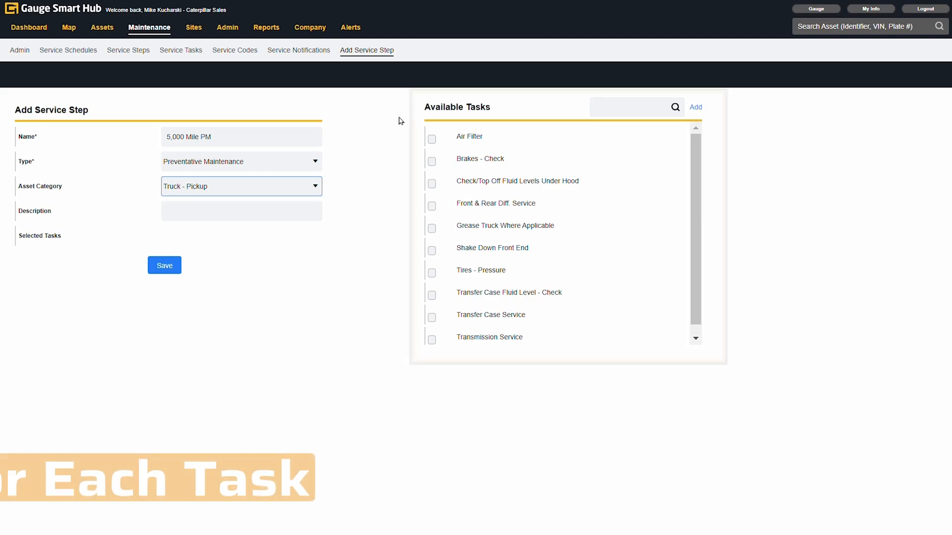
Include the Air Filter, Grease Truck Where Applicable, Tires - Pressure and Check/Top Off Fluid Levels Under Hood tasks, and save the service step
{"action": "left_click", "coordinate": [432, 139]}
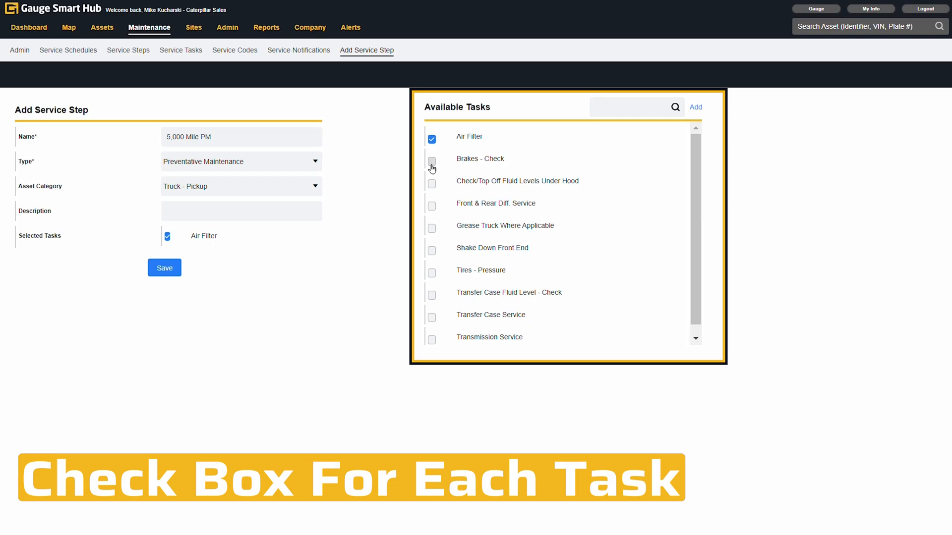
{"action": "left_click", "coordinate": [432, 228]}
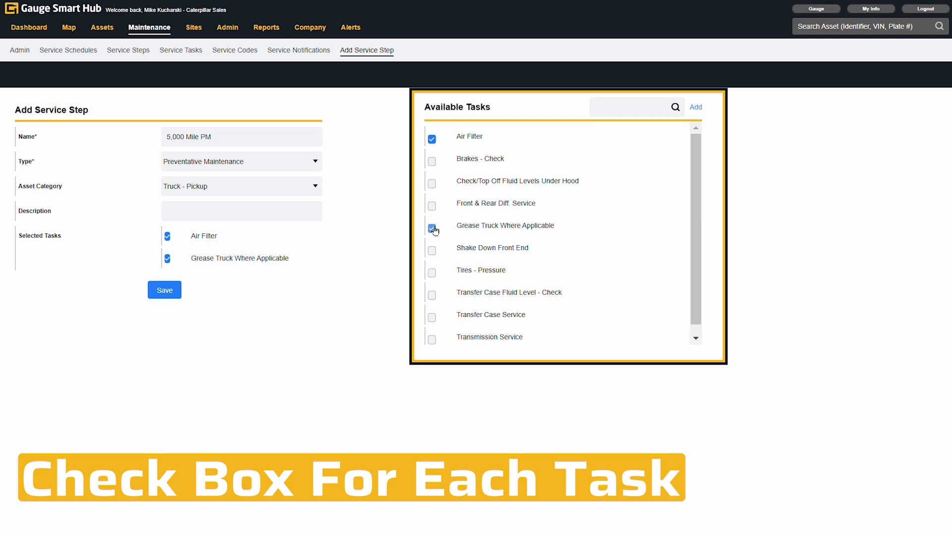
{"action": "left_click", "coordinate": [431, 273]}
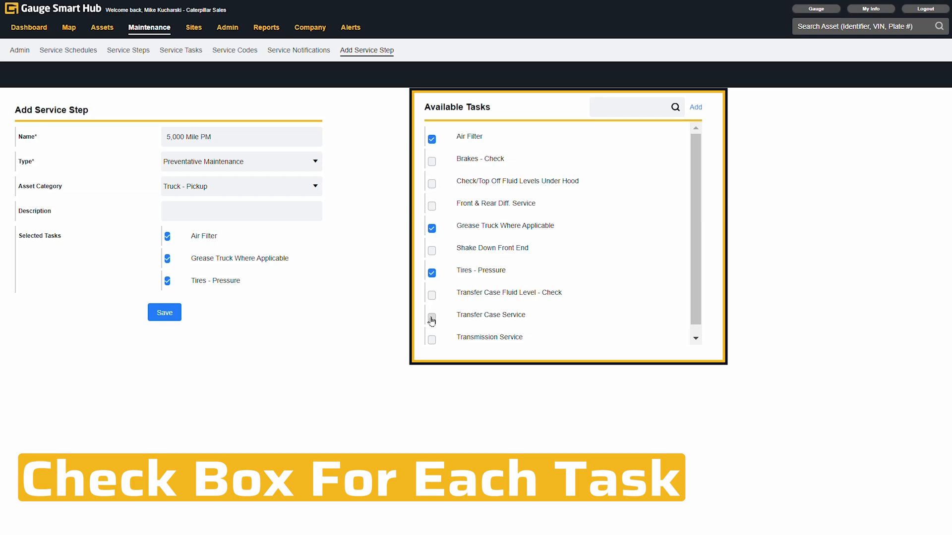
{"action": "left_click", "coordinate": [432, 184]}
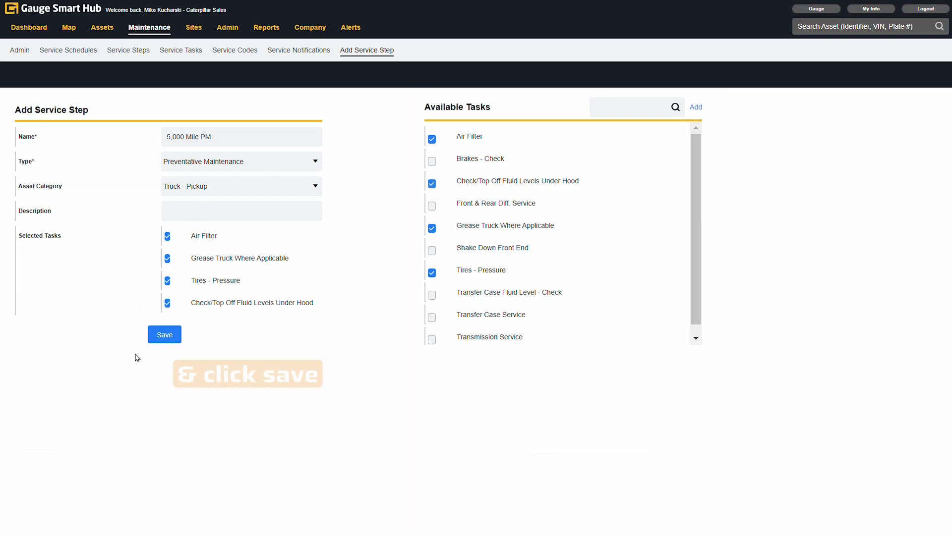
{"action": "left_click", "coordinate": [160, 336]}
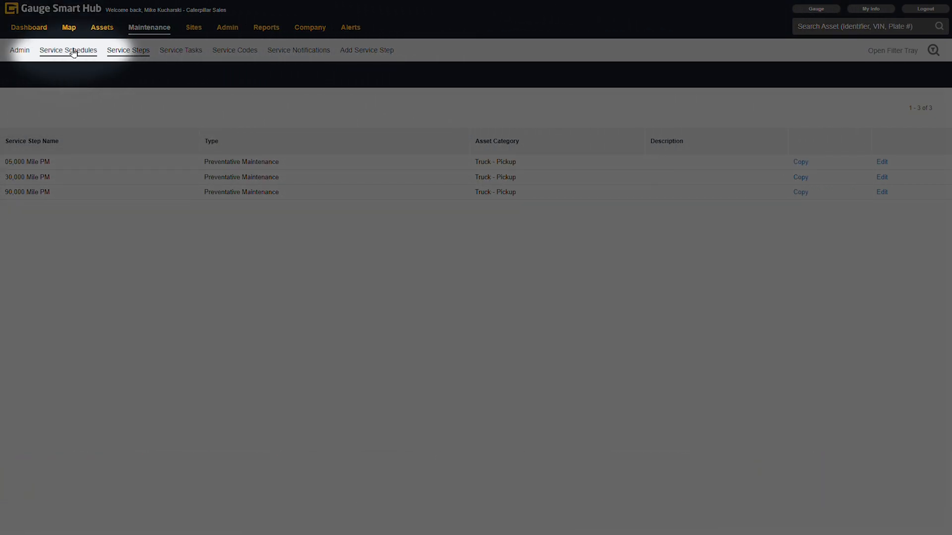
Start a new service schedule and name it "Pickup Truck Schedule PM"
{"action": "left_click", "coordinate": [73, 52]}
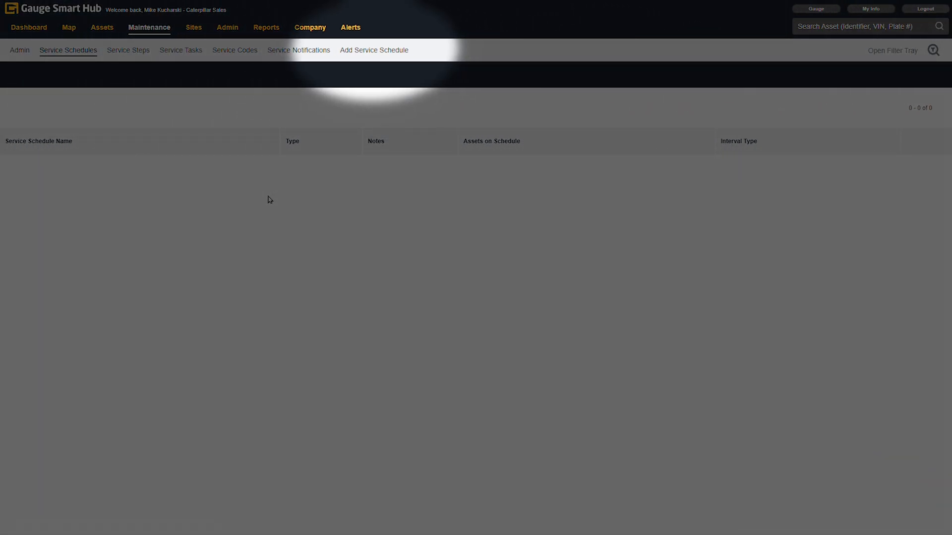
{"action": "left_click", "coordinate": [385, 50]}
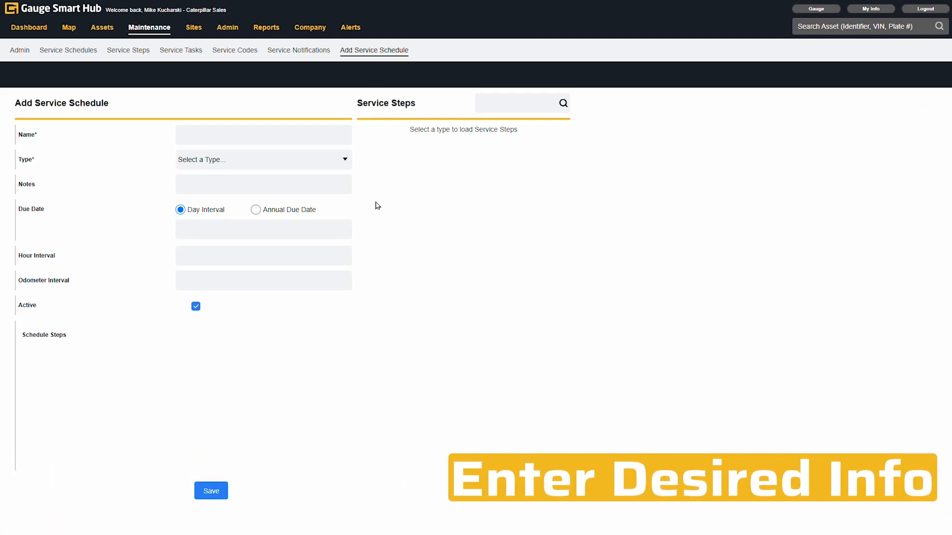
{"action": "left_click", "coordinate": [339, 135]}
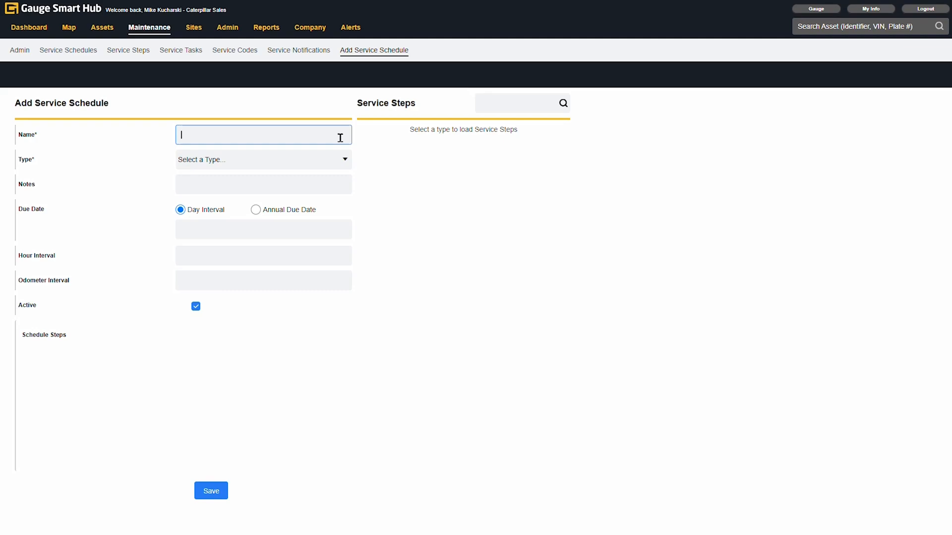
{"action": "type", "text": "Pickup Truck Schedule PM"}
Set the service schedule's type to Preventative Maintenance and its odometer interval to 5000
{"action": "left_click", "coordinate": [331, 166]}
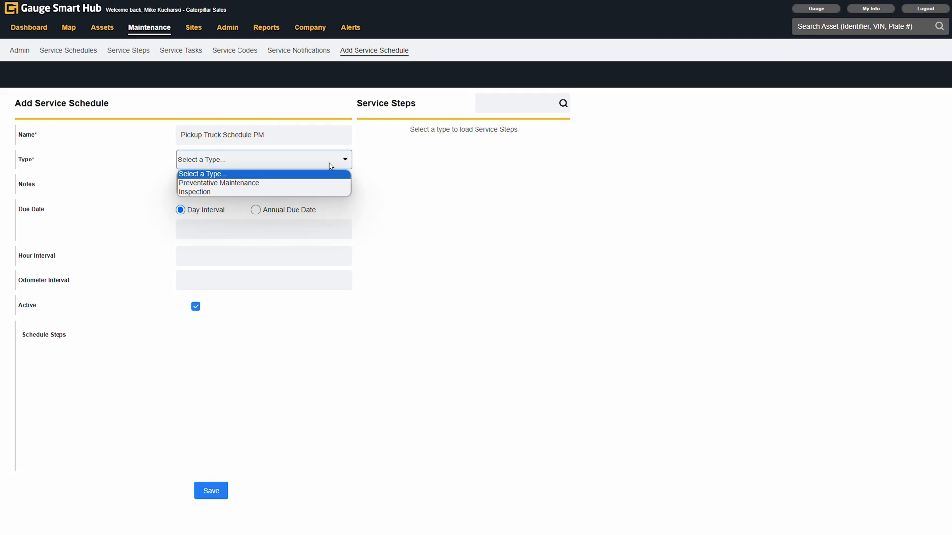
{"action": "left_click", "coordinate": [343, 183]}
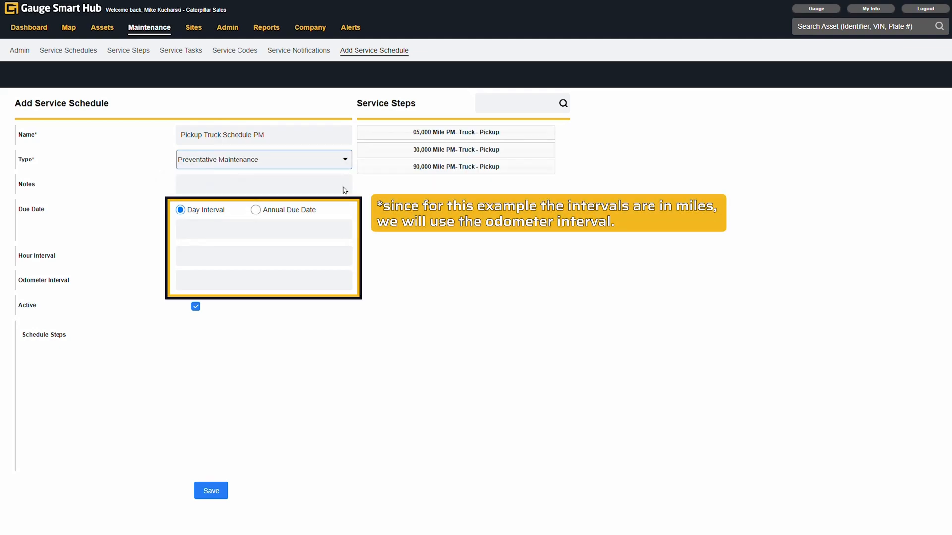
{"action": "left_click", "coordinate": [247, 277]}
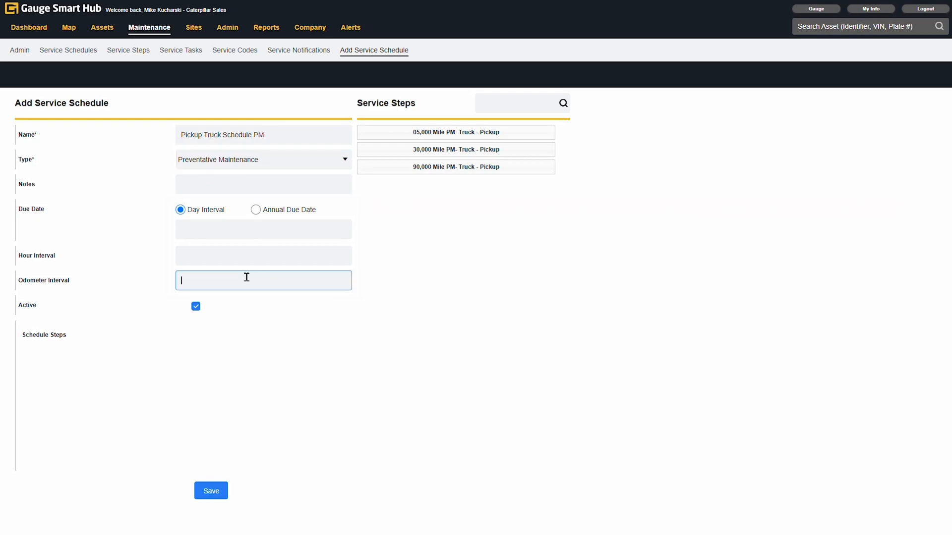
{"action": "type", "text": "5000"}
Add the 05,000 Mile PM - Truck - Pickup step as the schedule's first four steps, and save the schedule
{"action": "left_click_drag", "start_coordinate": [539, 132], "coordinate": [312, 346]}
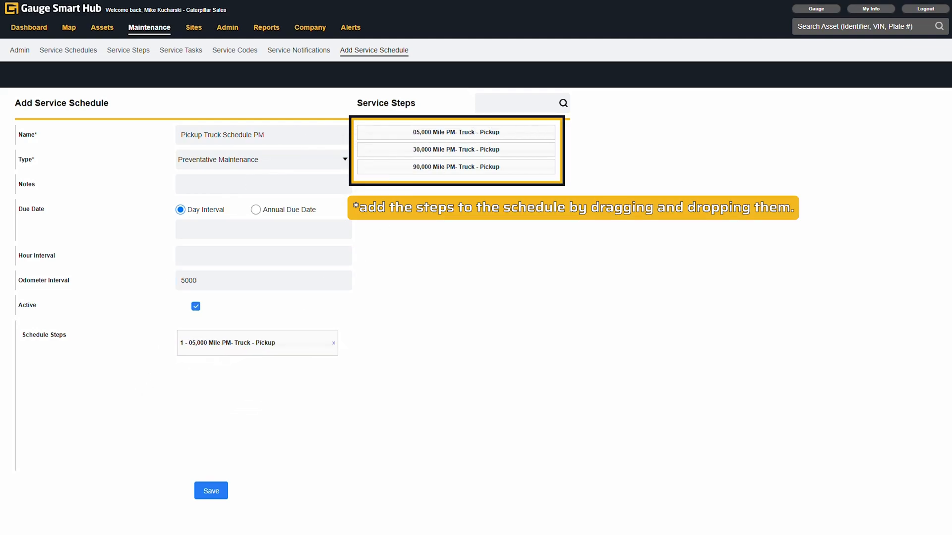
{"action": "left_click_drag", "start_coordinate": [442, 136], "coordinate": [267, 373]}
{"action": "left_click_drag", "start_coordinate": [444, 133], "coordinate": [277, 404]}
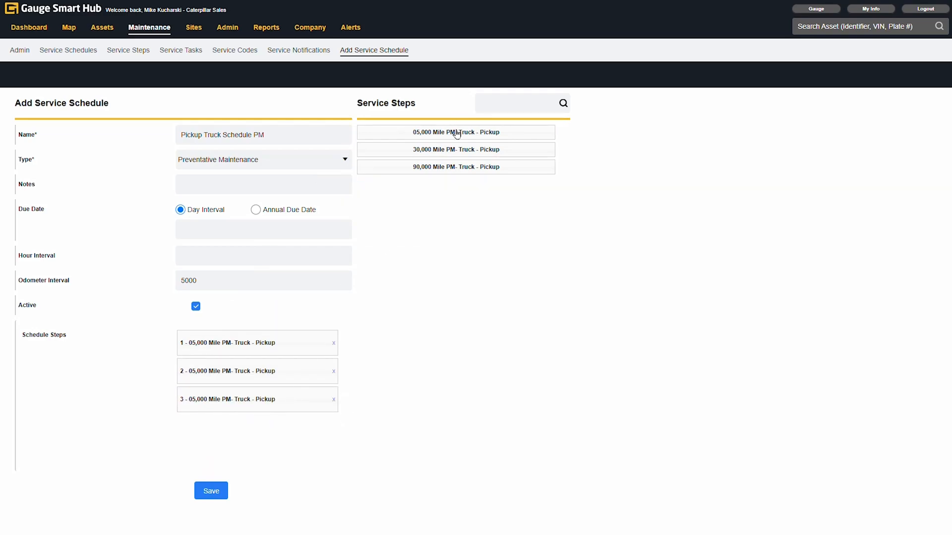
{"action": "left_click_drag", "start_coordinate": [443, 133], "coordinate": [270, 431]}
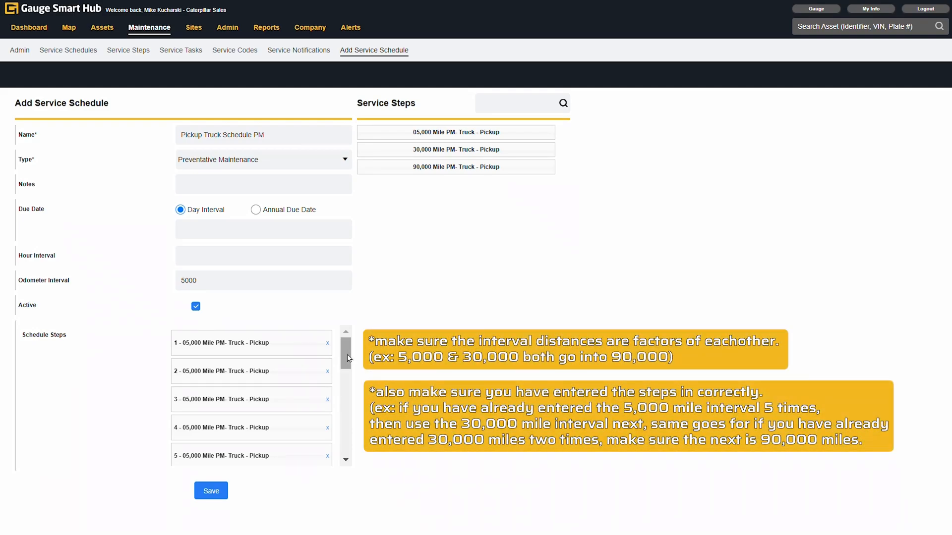
{"action": "left_click_drag", "start_coordinate": [348, 359], "coordinate": [349, 456]}
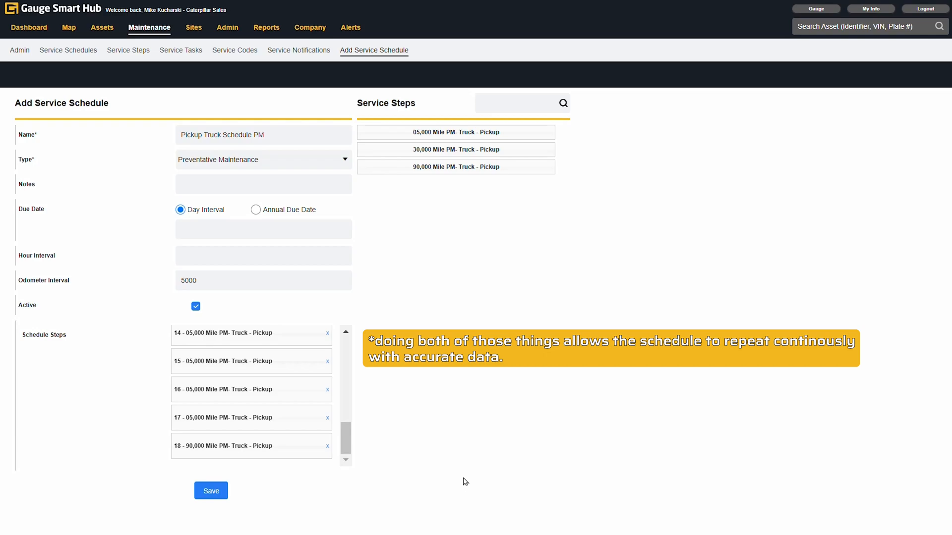
{"action": "left_click", "coordinate": [210, 491]}
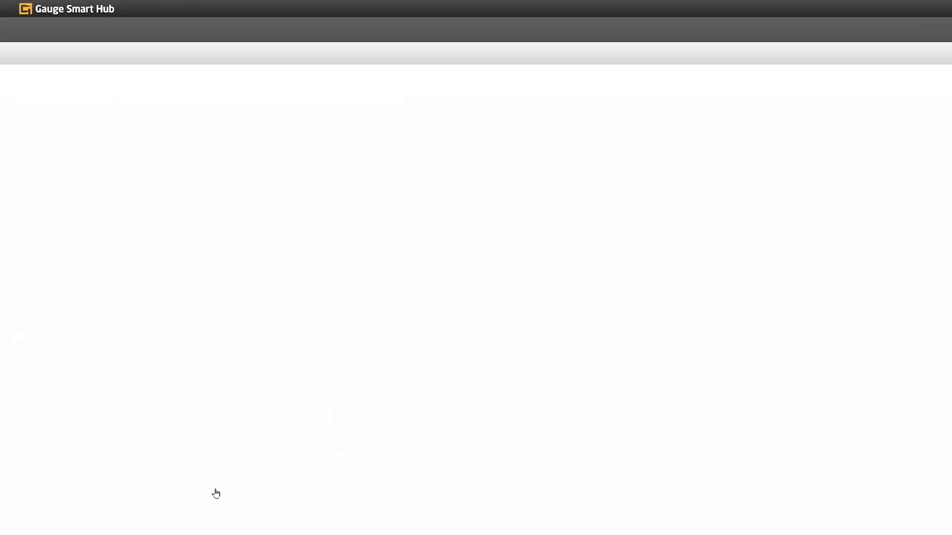